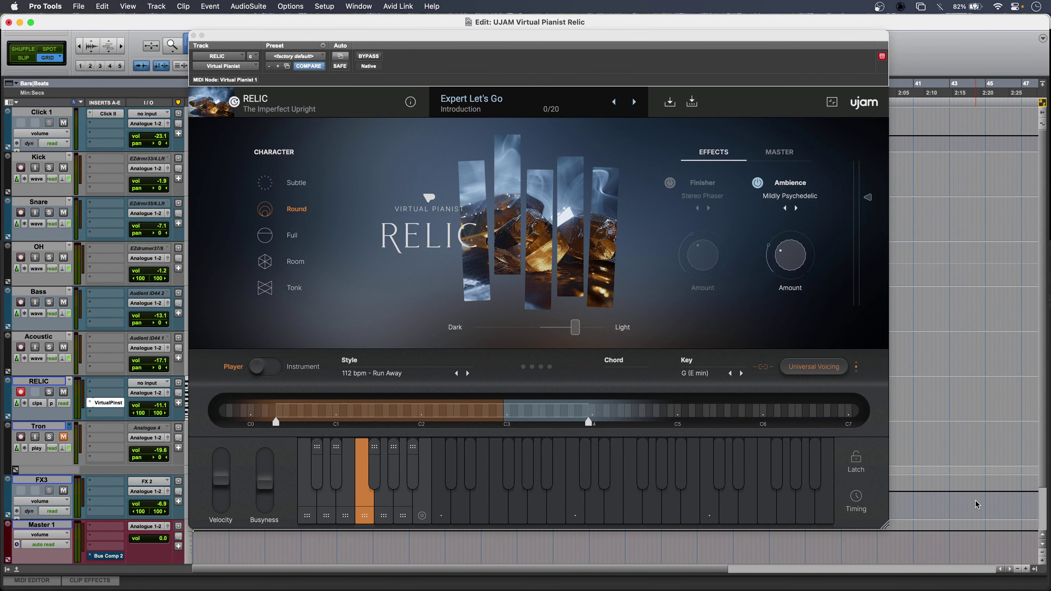
- Hide the Relic plugin window and start playing the session
key("super+w")
key("space")
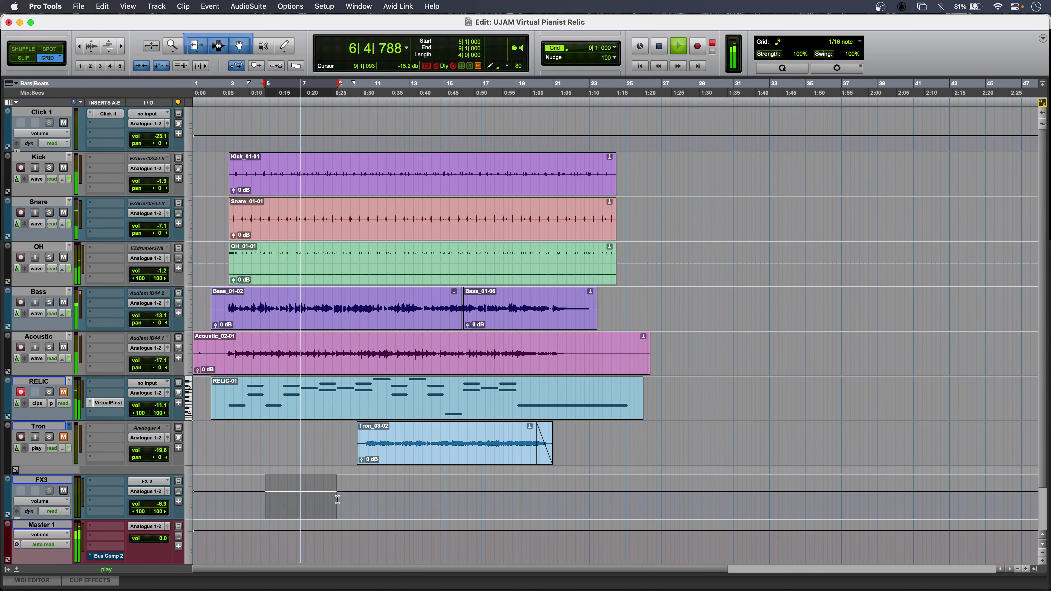
- Stop playback and bring the Relic plugin window back up
key("space")
key("ctrl+alt+super+w")
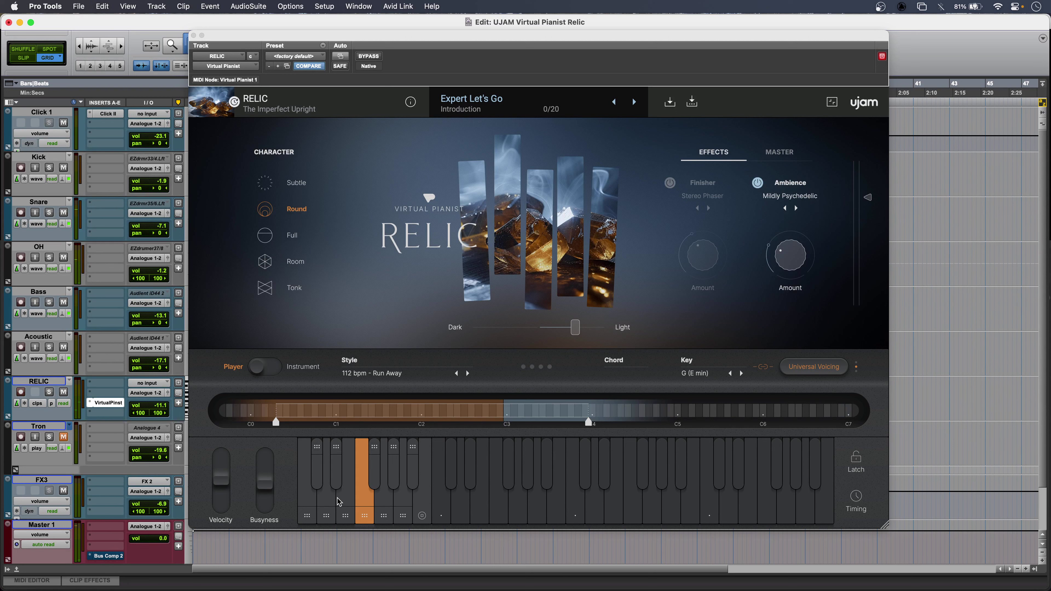
- Solo the RELIC track and set Relic to Instrument mode
key("shift+s")
left_click(272, 369)
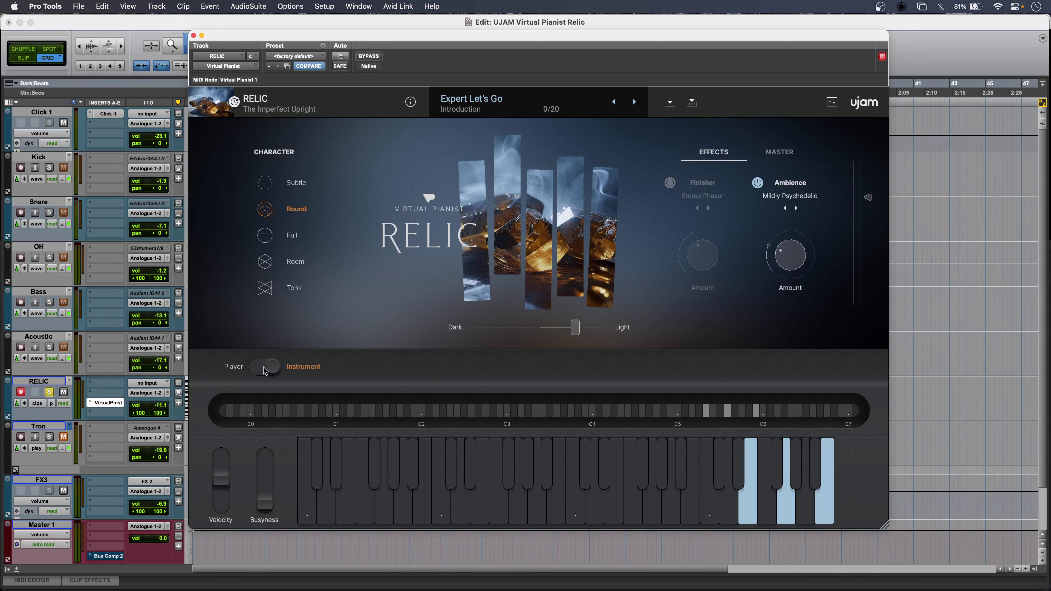
- Return Relic to Player mode, restoring the 112 bpm Run Away style in G (E min)
left_click(264, 368)
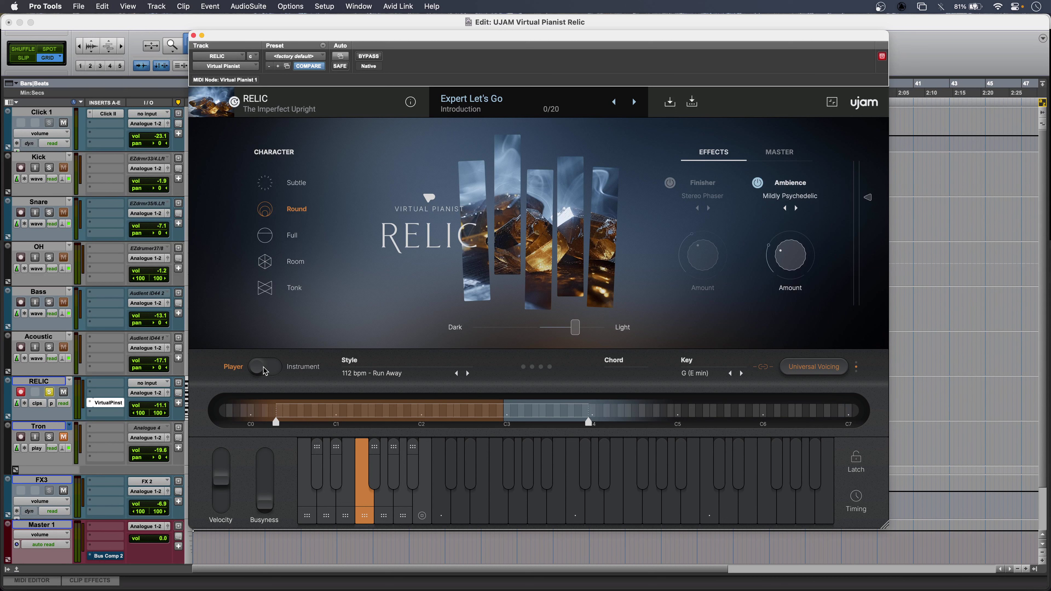
- Audition phrase Intensities 1 and 6, settle on 5, and drop it as a MIDI clip
left_click(305, 496)
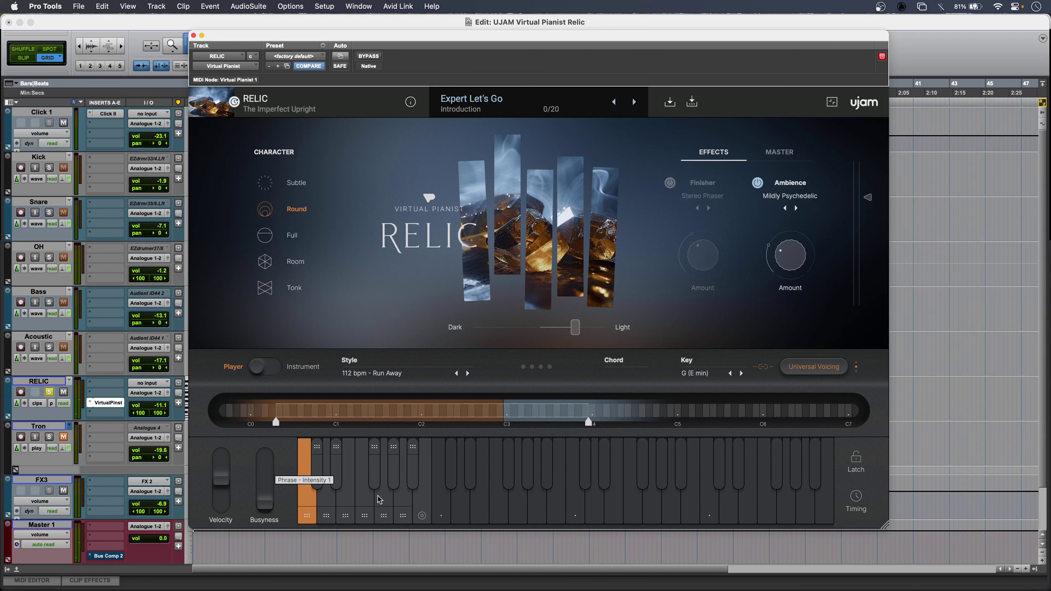
left_click(405, 499)
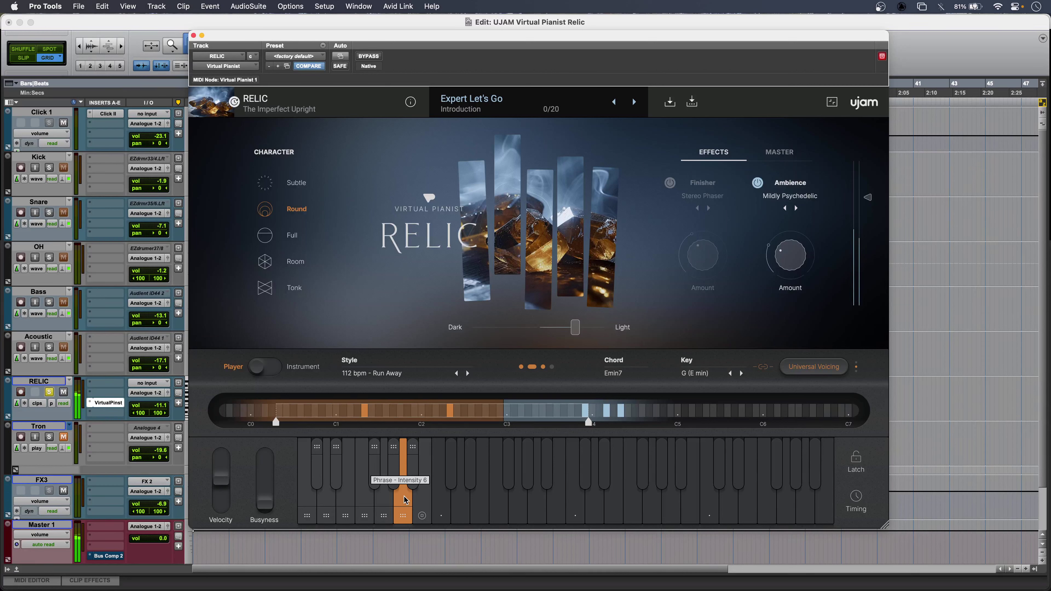
key("space")
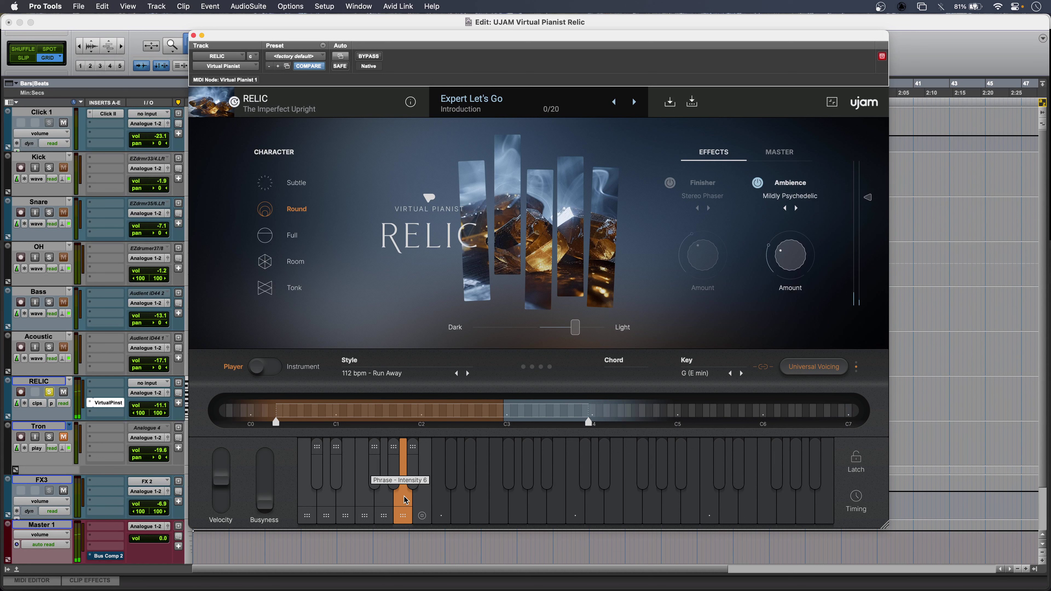
left_click(361, 501)
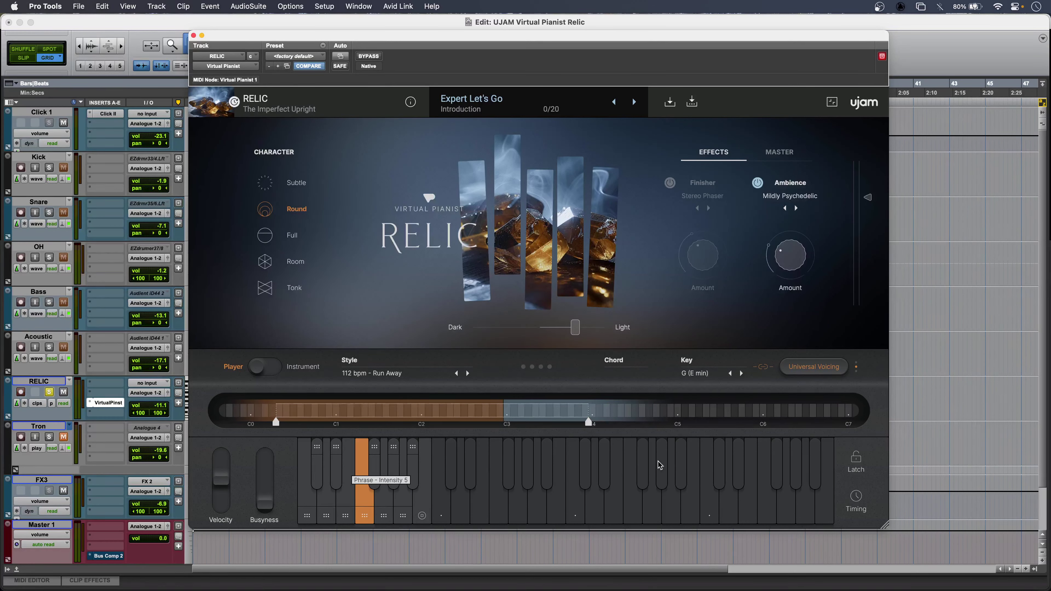
left_click_drag(926, 393, 926, 395)
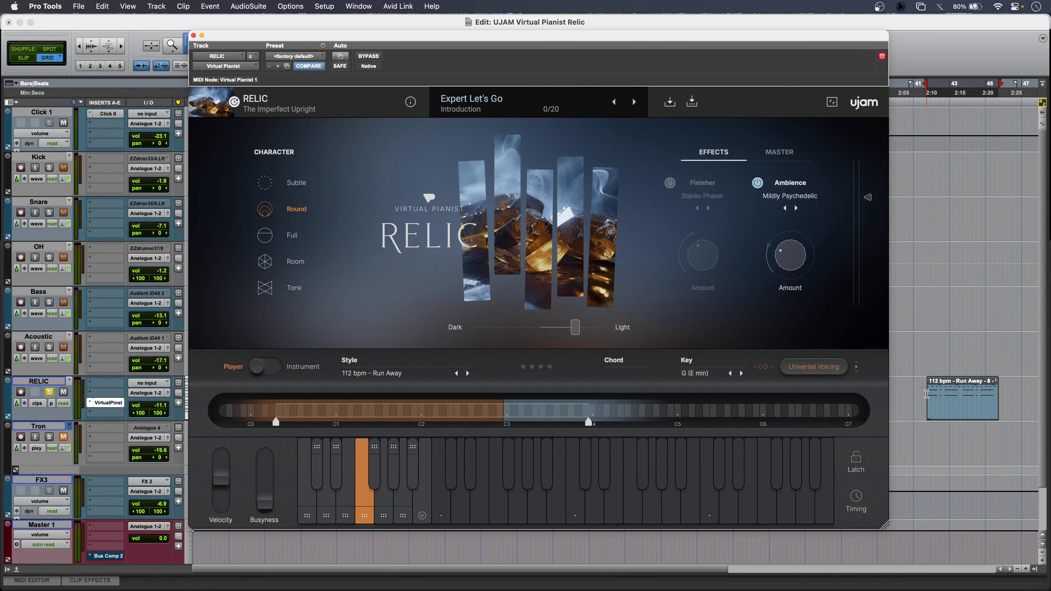
- Undo the clip drop, record-arm RELIC, and try Subtle, Full and Tonk before choosing Round
key("super+z")
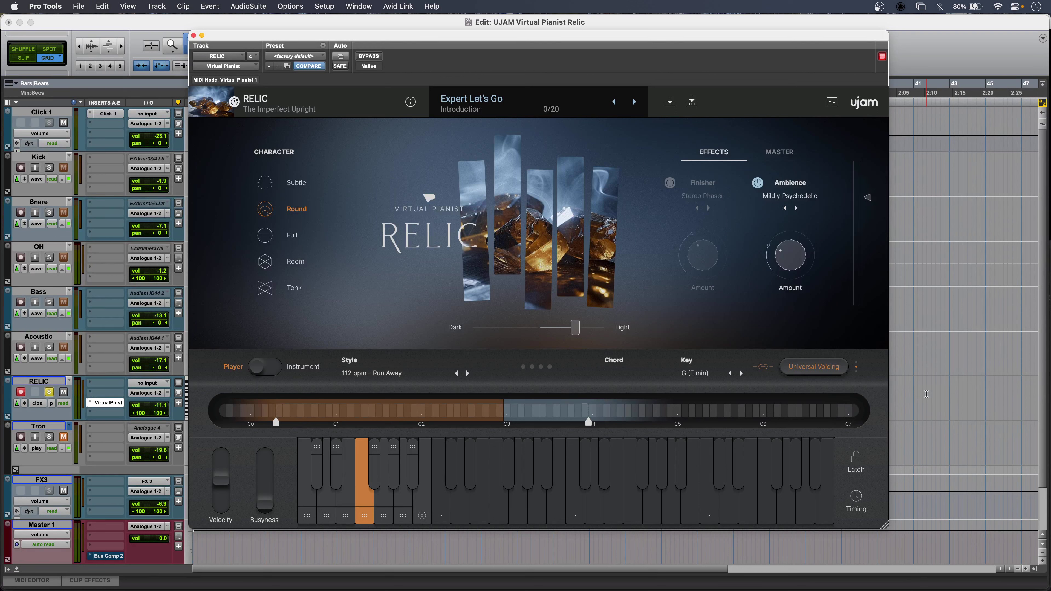
left_click(269, 183)
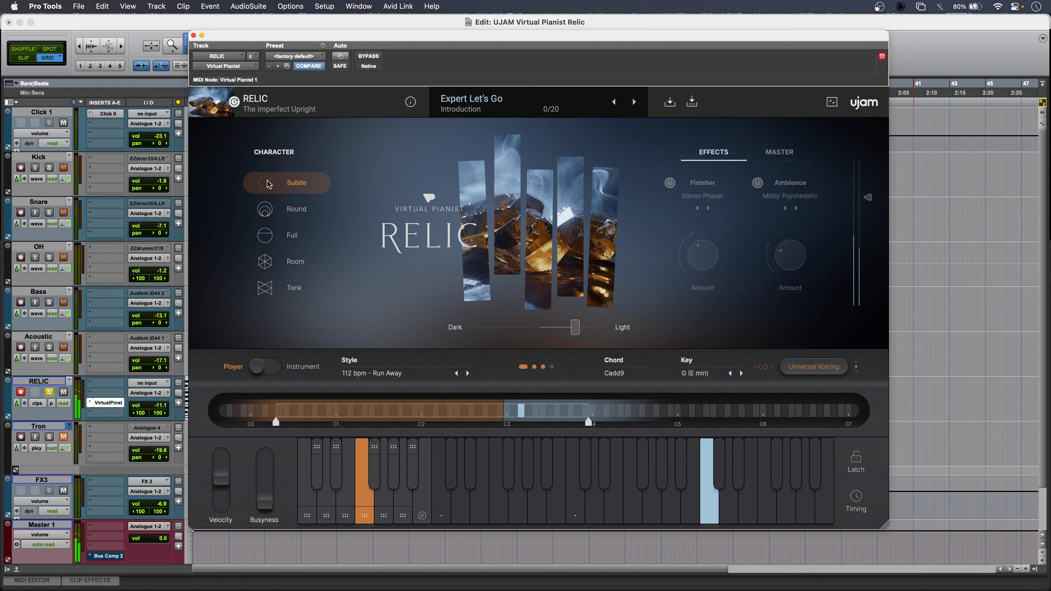
left_click(266, 238)
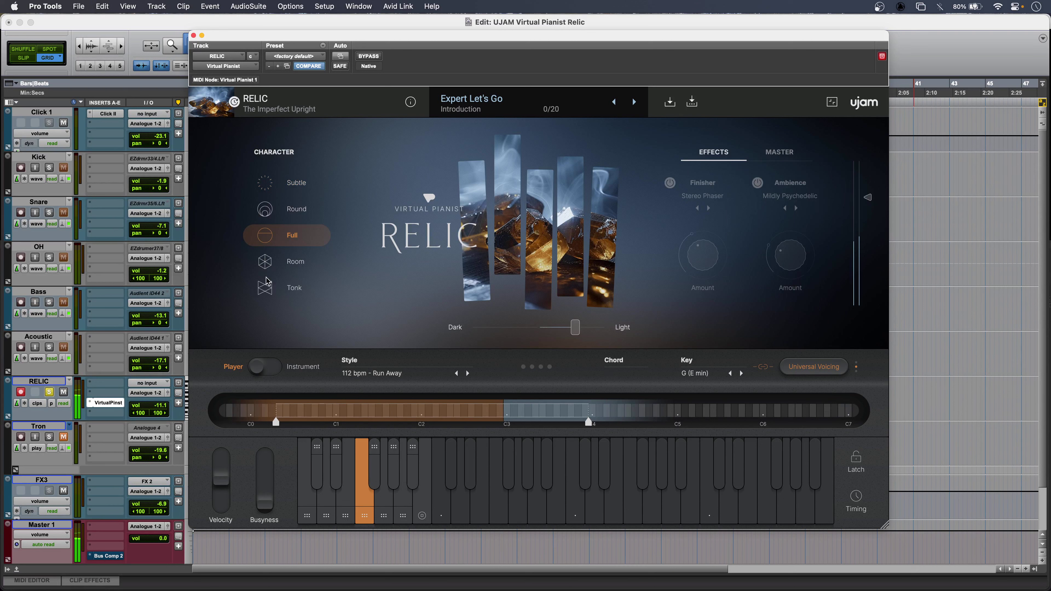
left_click(267, 292)
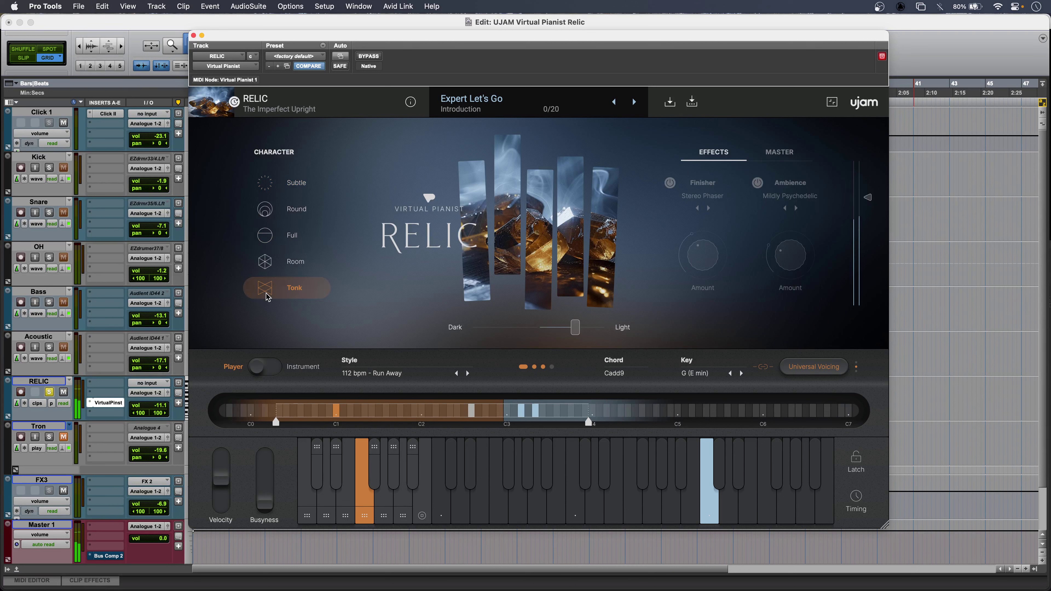
key("shift+r")
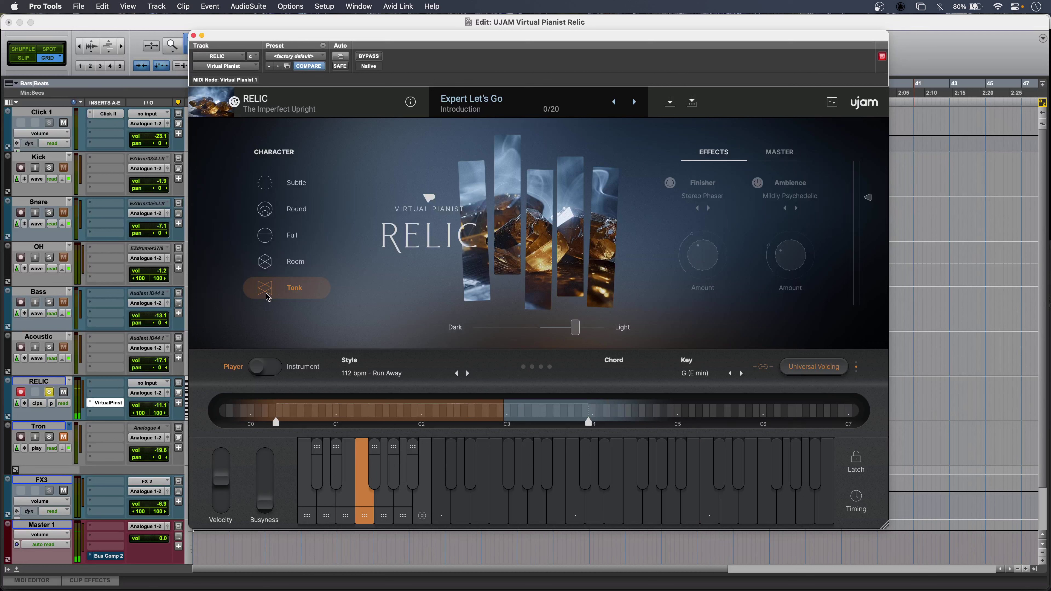
left_click(296, 209)
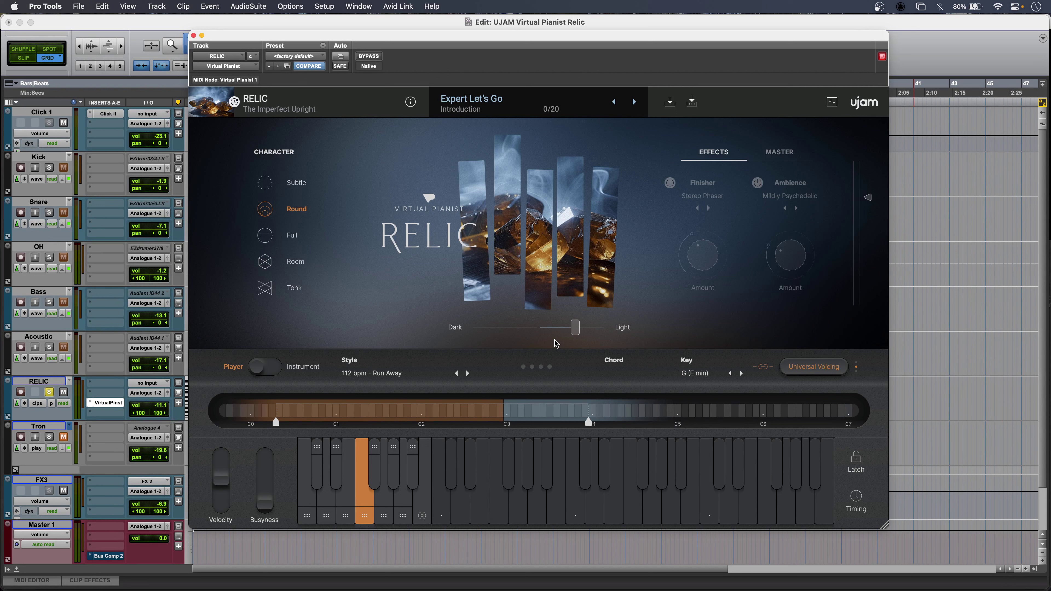
- Sweep the tone slider fully Dark, then Light, and leave it slightly darker than before
left_click_drag(576, 329, 480, 329)
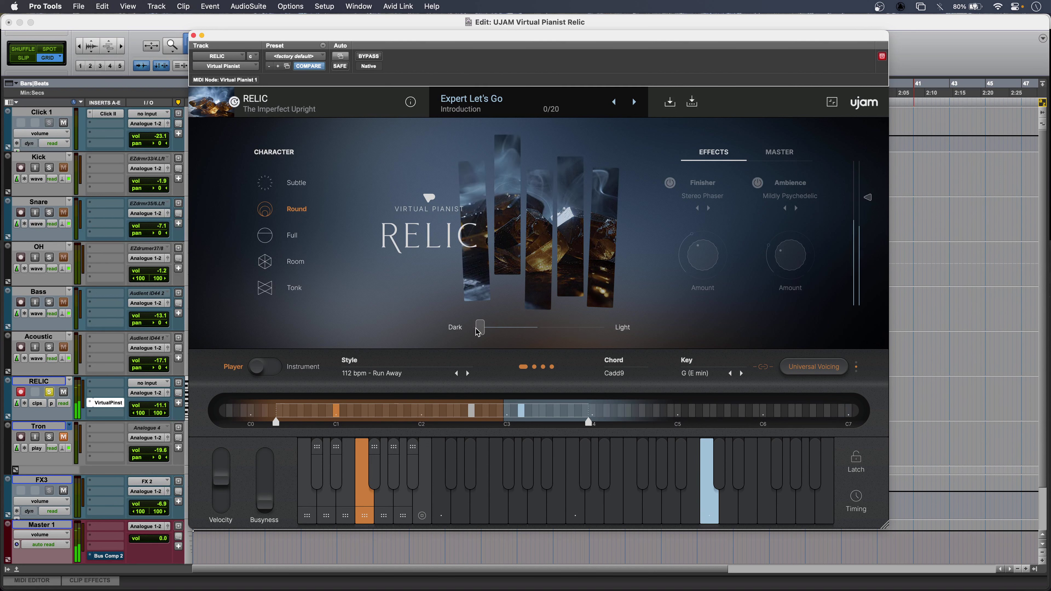
left_click_drag(479, 330, 641, 329)
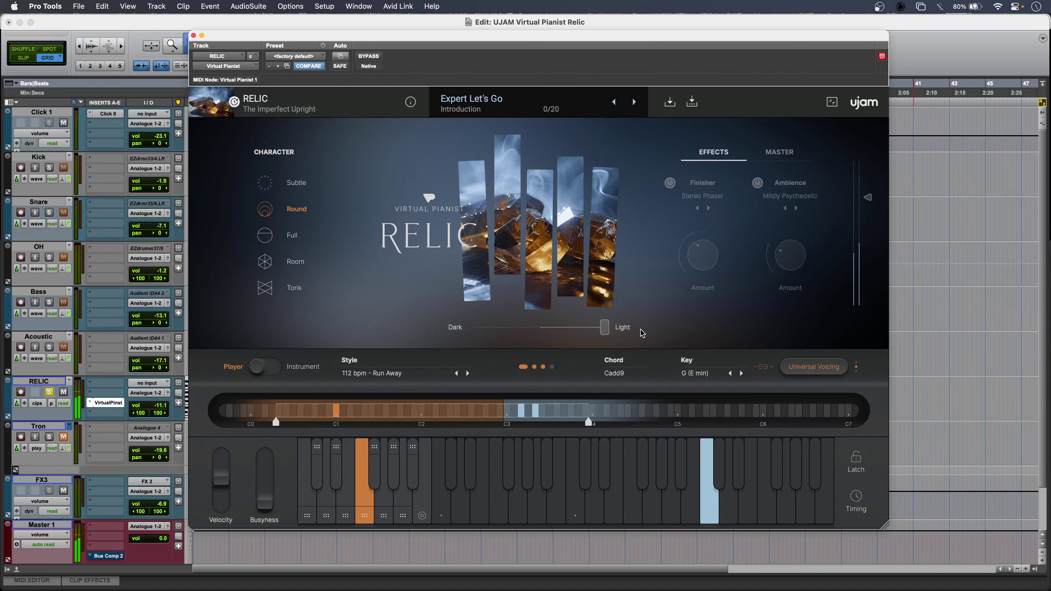
left_click_drag(604, 328, 564, 334)
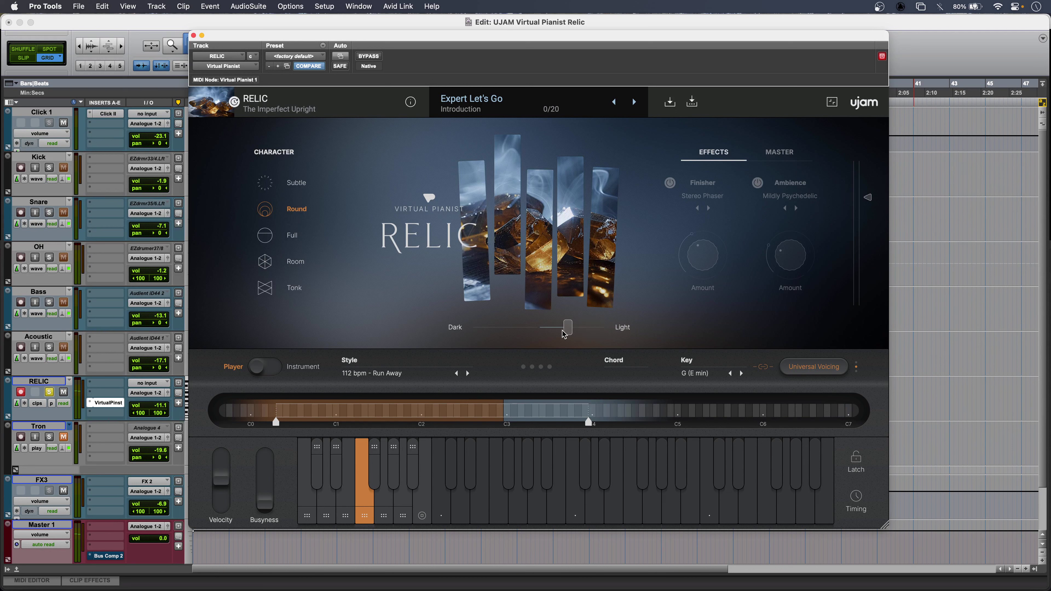
- Turn the Ambience effect on, preview it, and lower its amount to 30.8 %
left_click(758, 184)
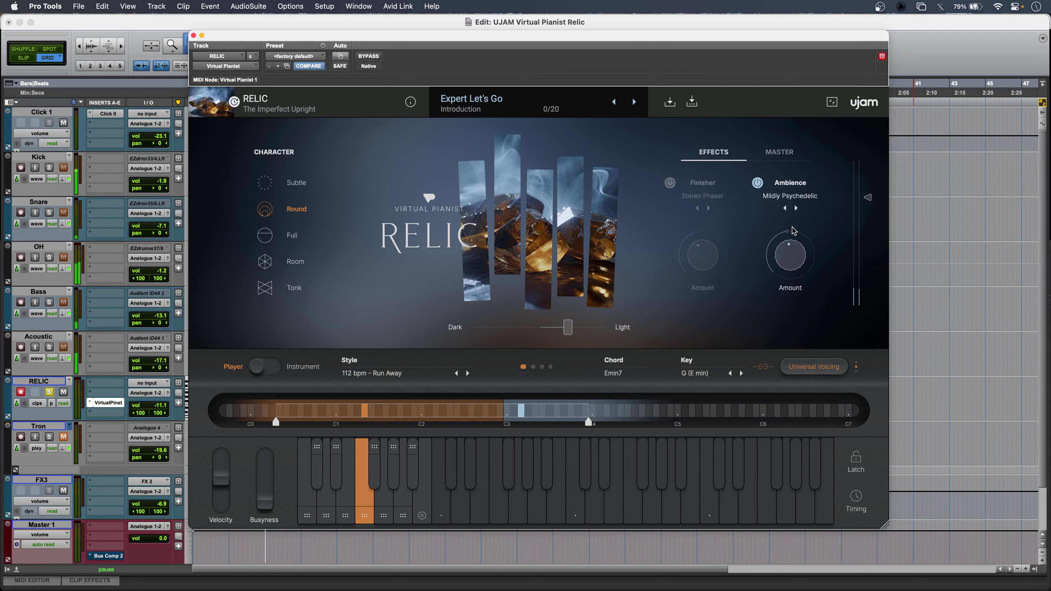
key("space")
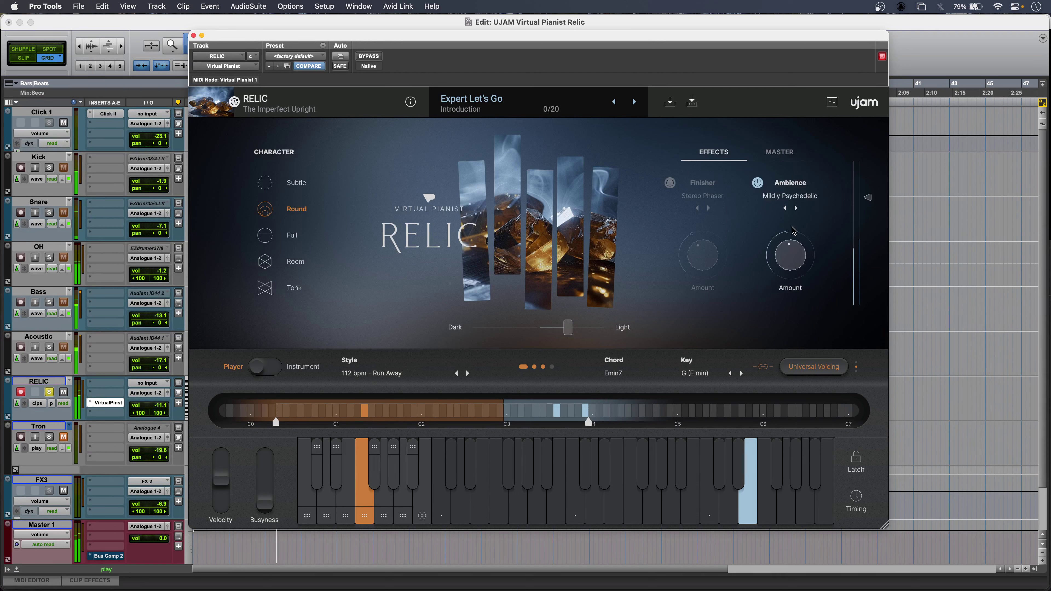
key("space")
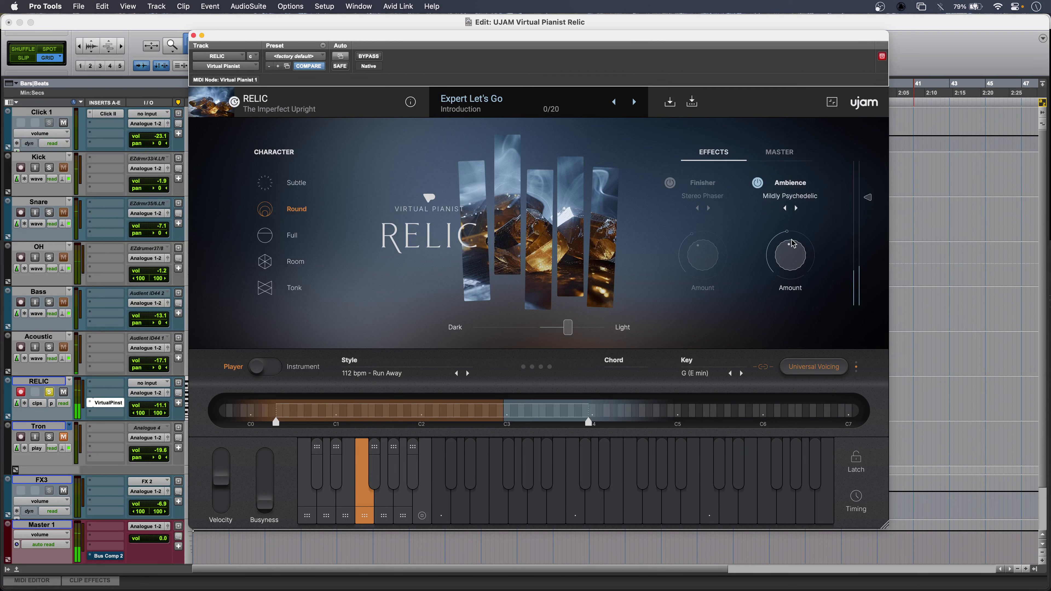
left_click_drag(793, 255, 787, 277)
- Set the Ambience type to Reverse and listen to the result
left_click(789, 196)
mouse_move(789, 210)
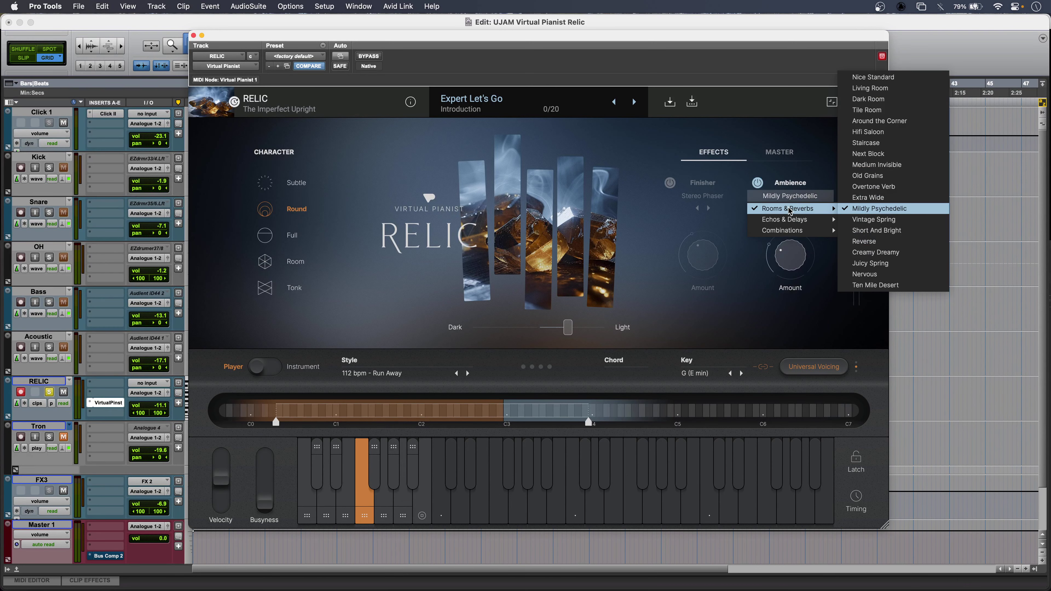
left_click(864, 241)
key("space")
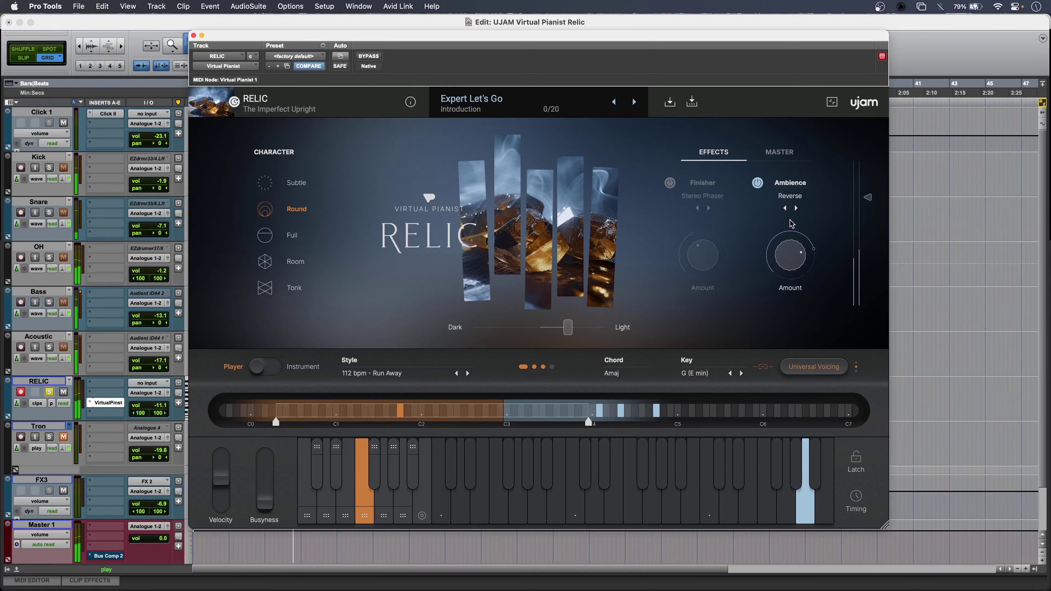
key("space")
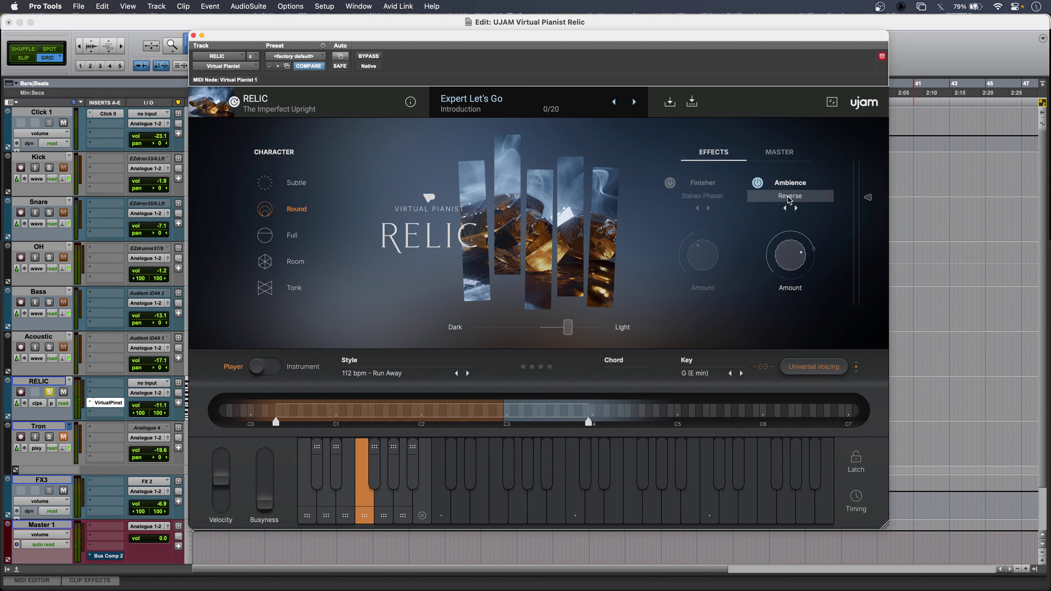
- Switch the Ambience to Inverted Pitchclouds and play the piano with it
left_click(789, 200)
mouse_move(799, 207)
left_click(901, 254)
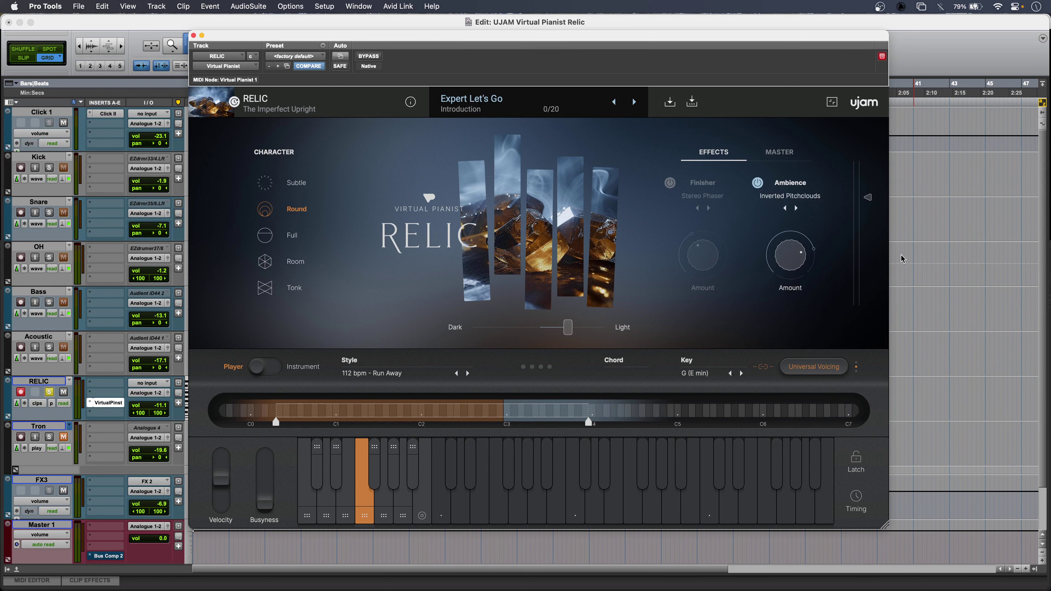
key("space")
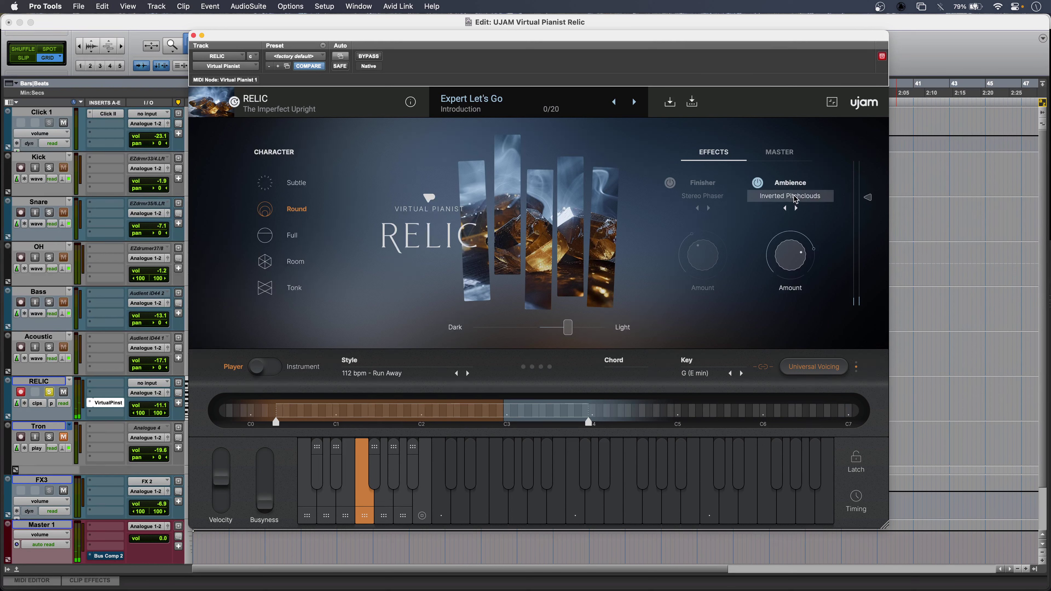
- Set the Ambience effect to Mildly Psychedelic
left_click(795, 199)
mouse_move(794, 211)
left_click(879, 339)
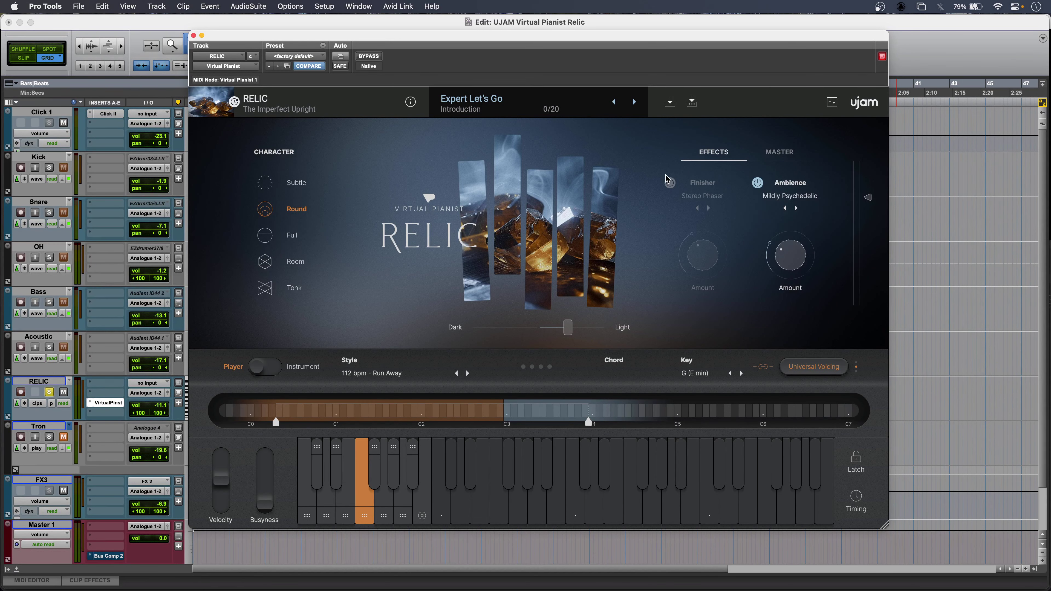
- Enable the Finisher, choose the Resequencer effect, and play to hear it
left_click(670, 183)
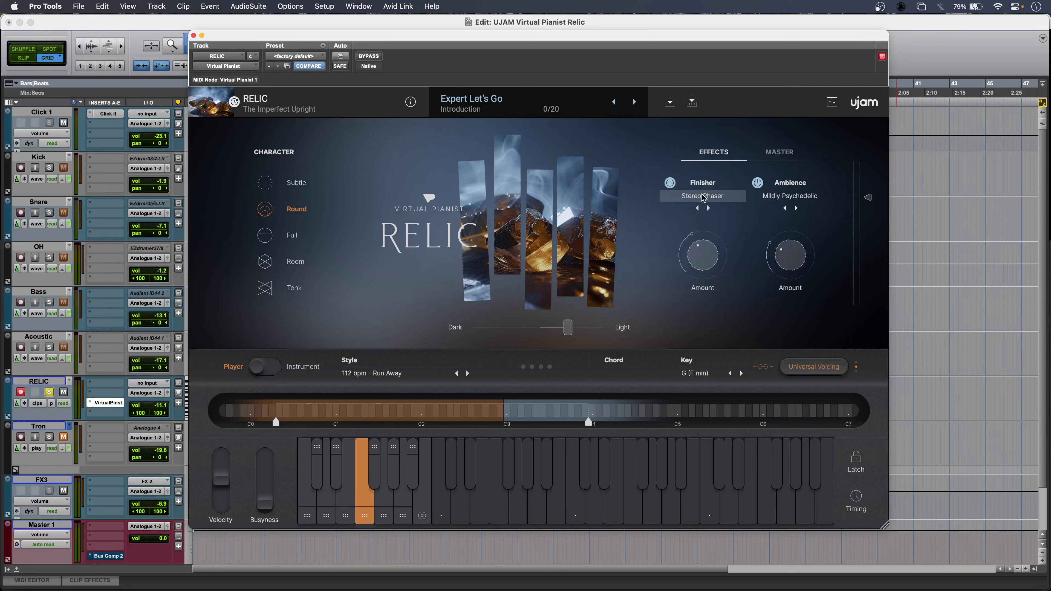
left_click(703, 196)
mouse_move(725, 231)
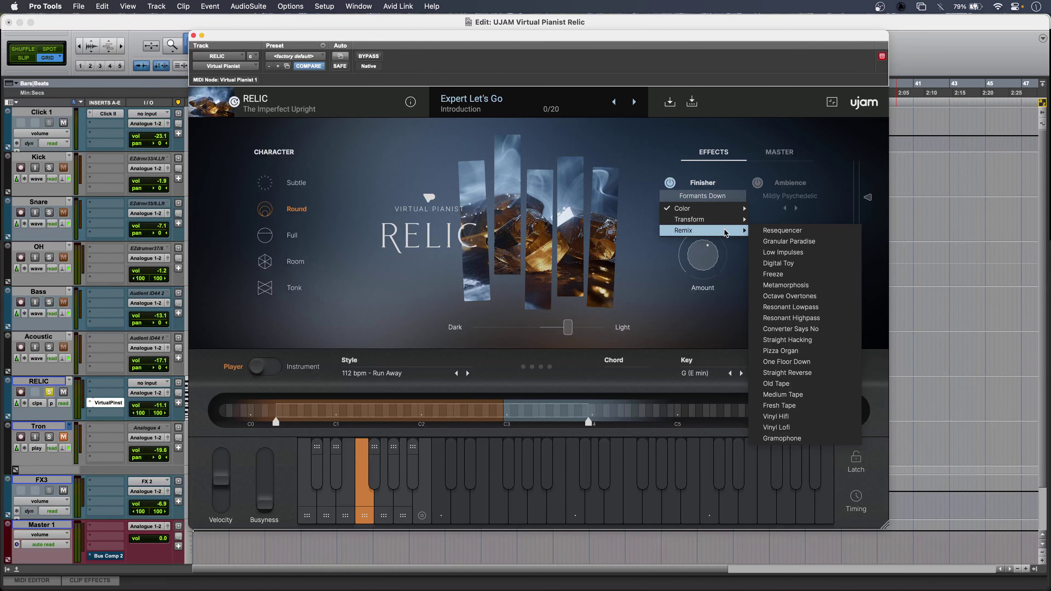
left_click(782, 230)
key("space")
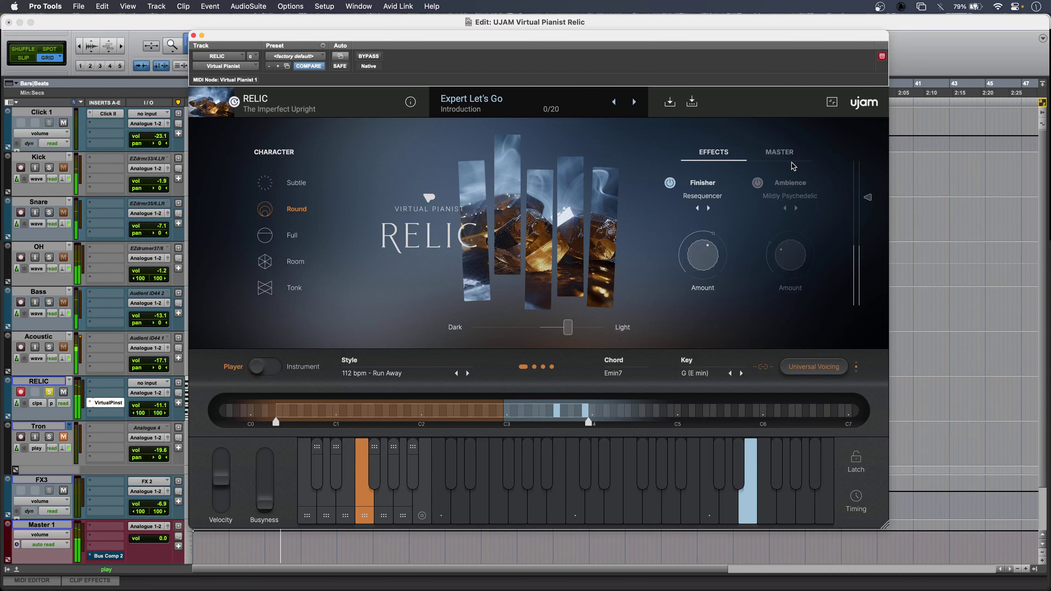
- Switch the Finisher to Pizza Organ, stop playback, and turn the Finisher off
left_click(711, 199)
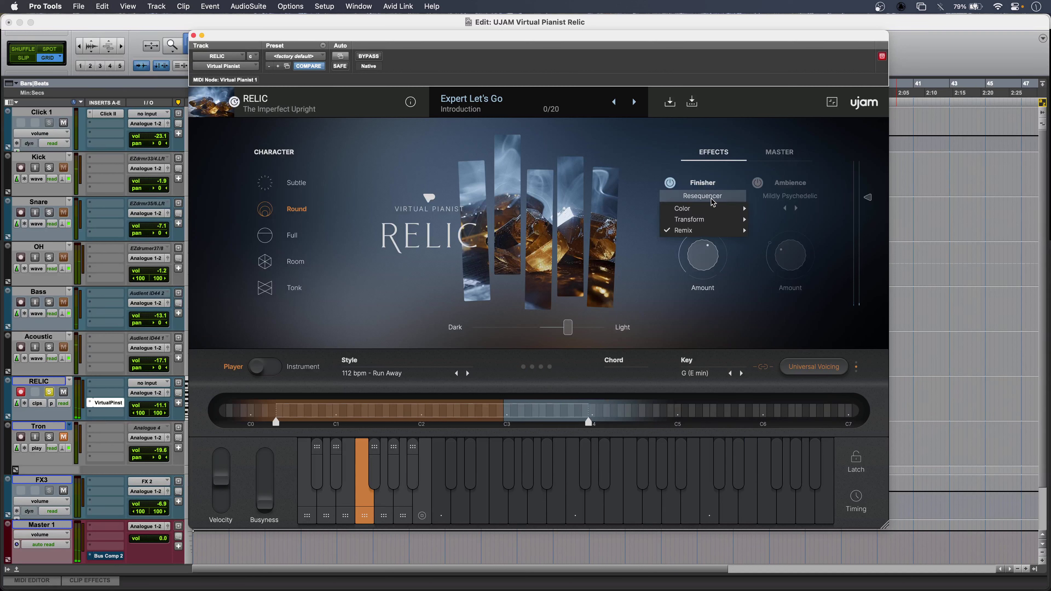
left_click(711, 201)
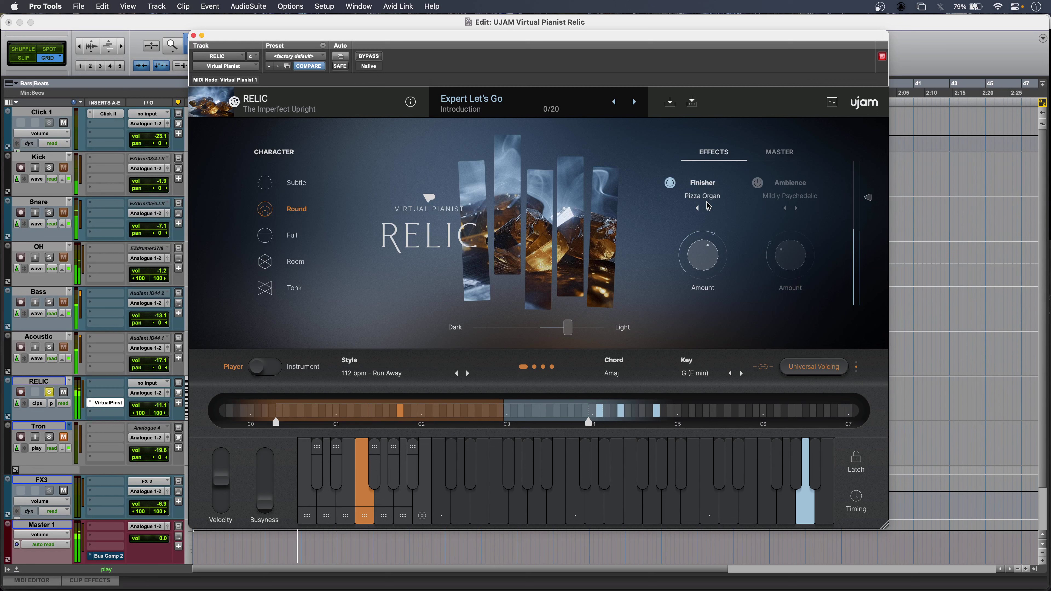
key("space")
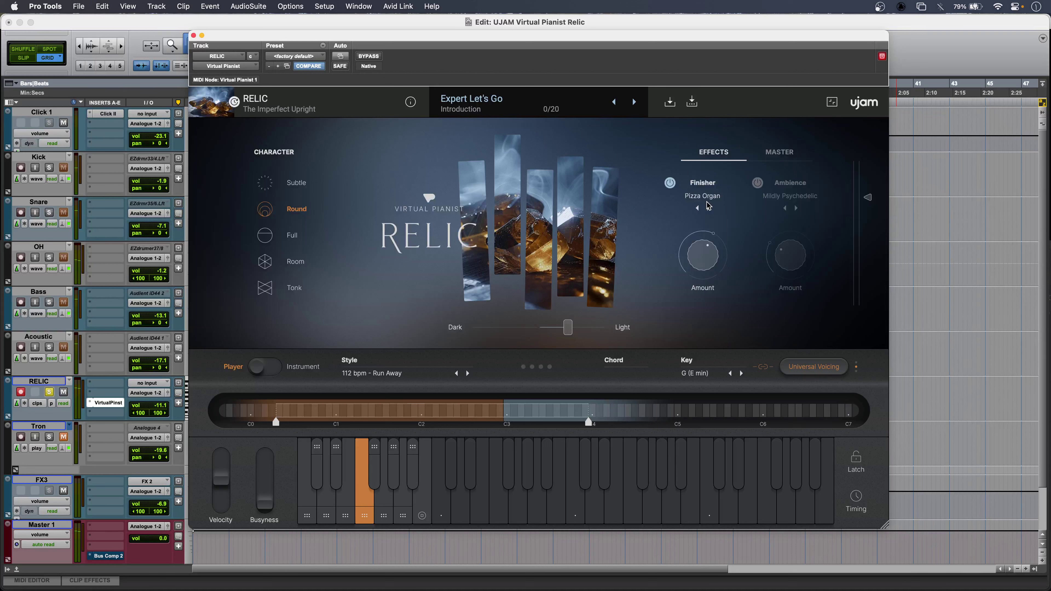
left_click(670, 182)
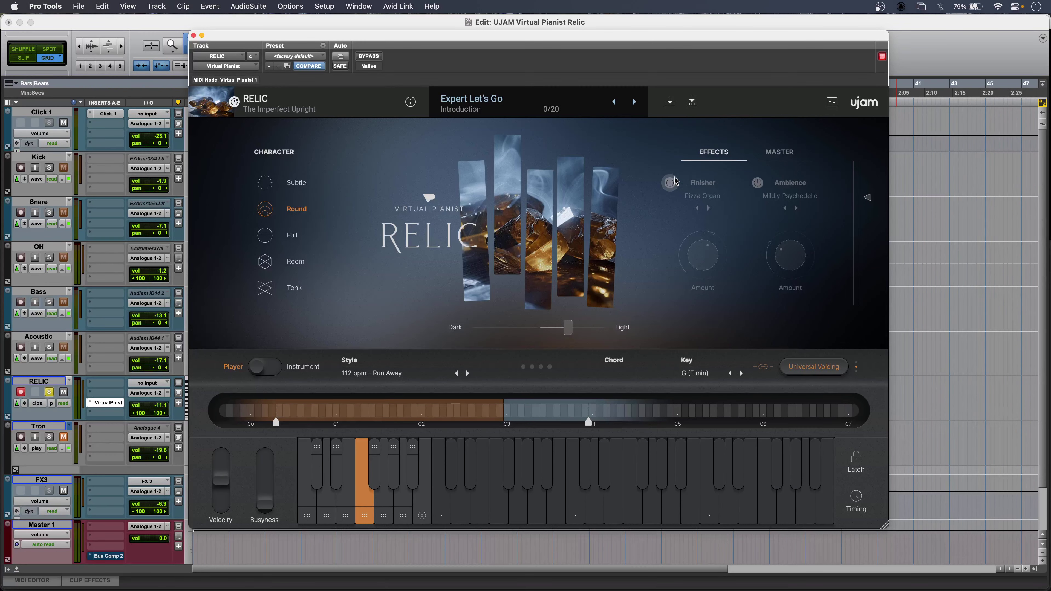
- Browse the preset categories, from Soft & Dark through Styles & Standards, ending on Pads & Atmospheres
left_click(471, 102)
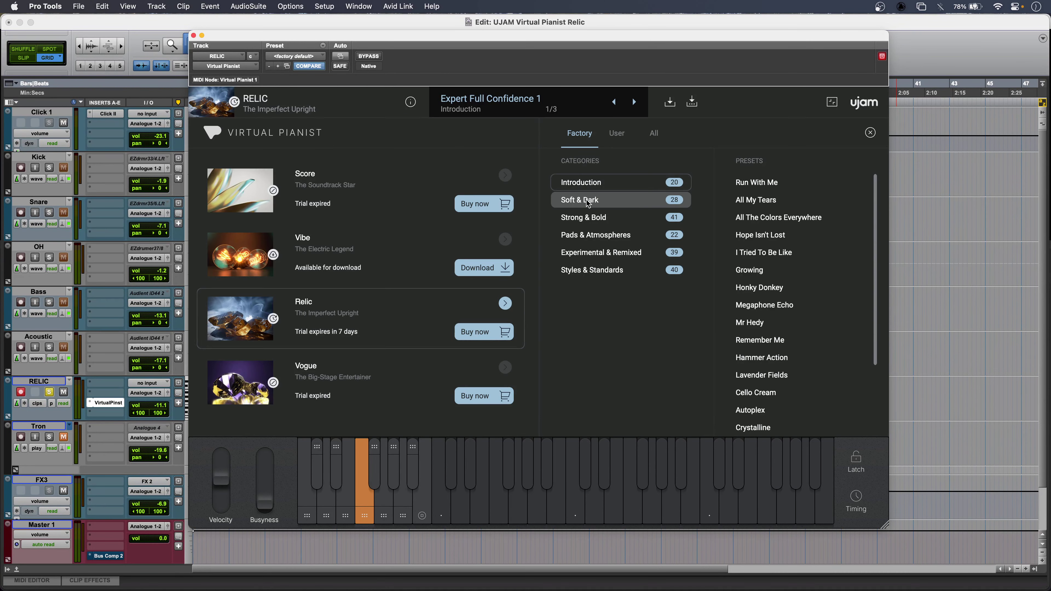
left_click(579, 199)
left_click(590, 217)
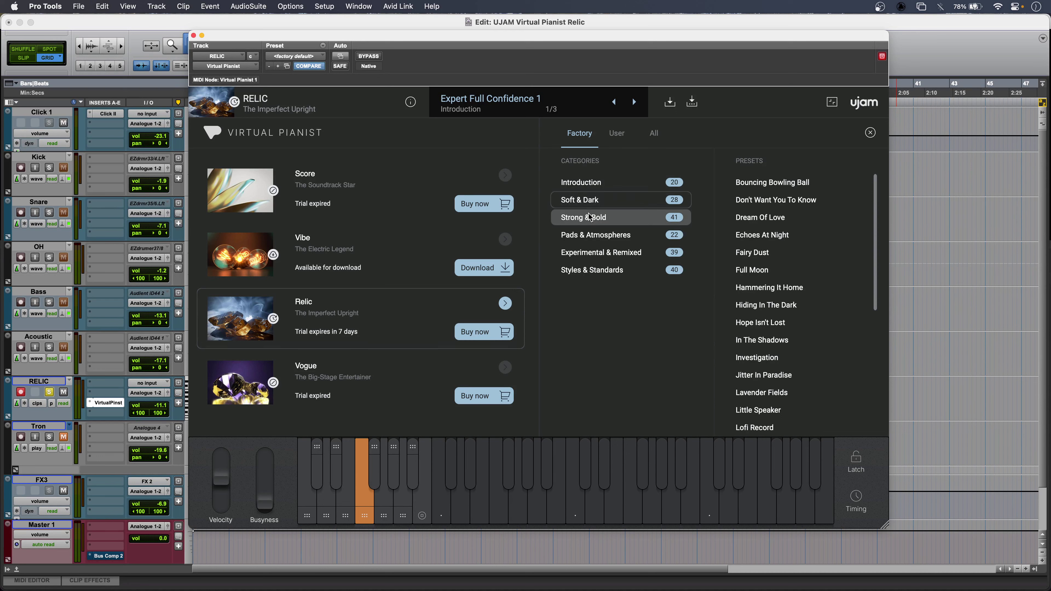
left_click(592, 239)
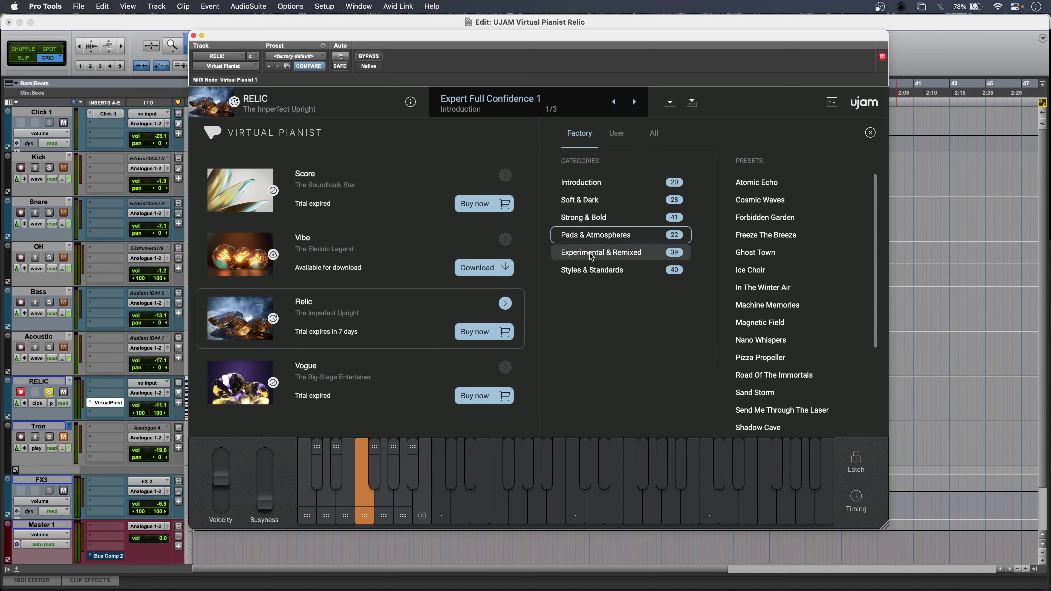
left_click(592, 258)
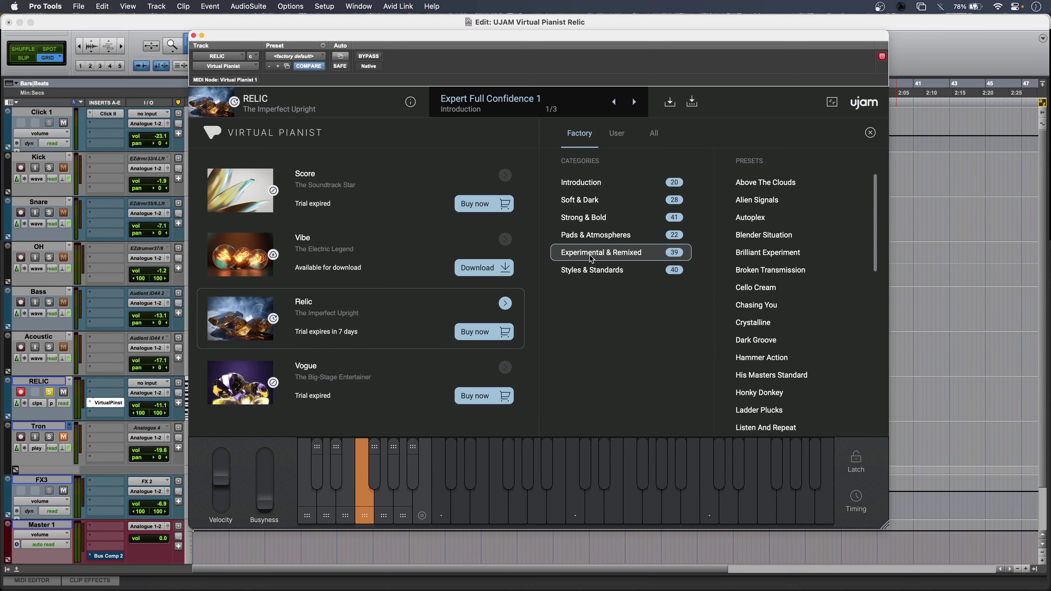
left_click(591, 272)
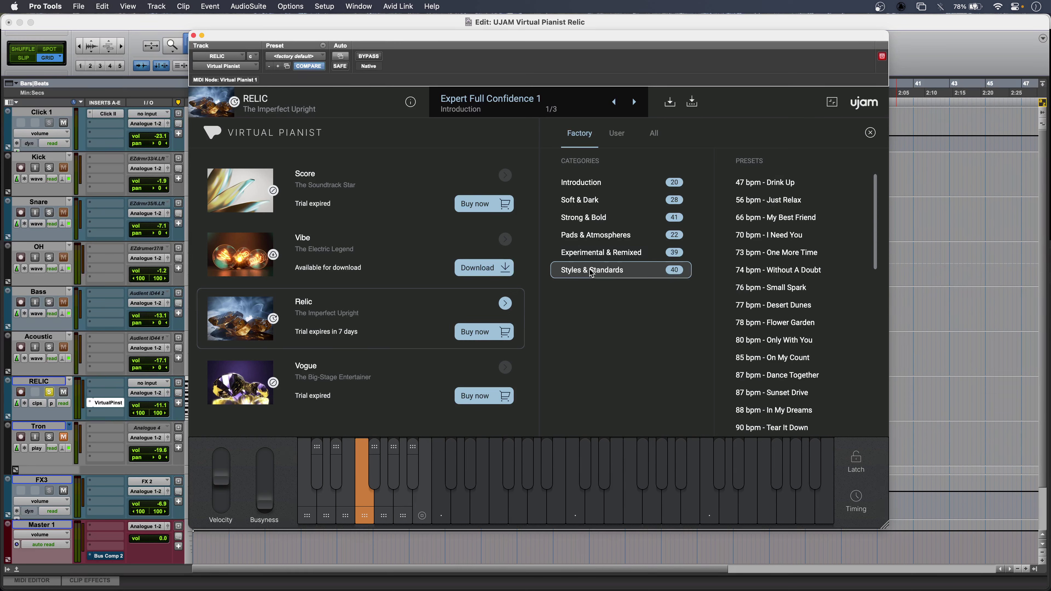
left_click(596, 254)
left_click(596, 235)
- Load the Ghost Town, Sand Storm and Dancing In The Alley presets
left_click(807, 253)
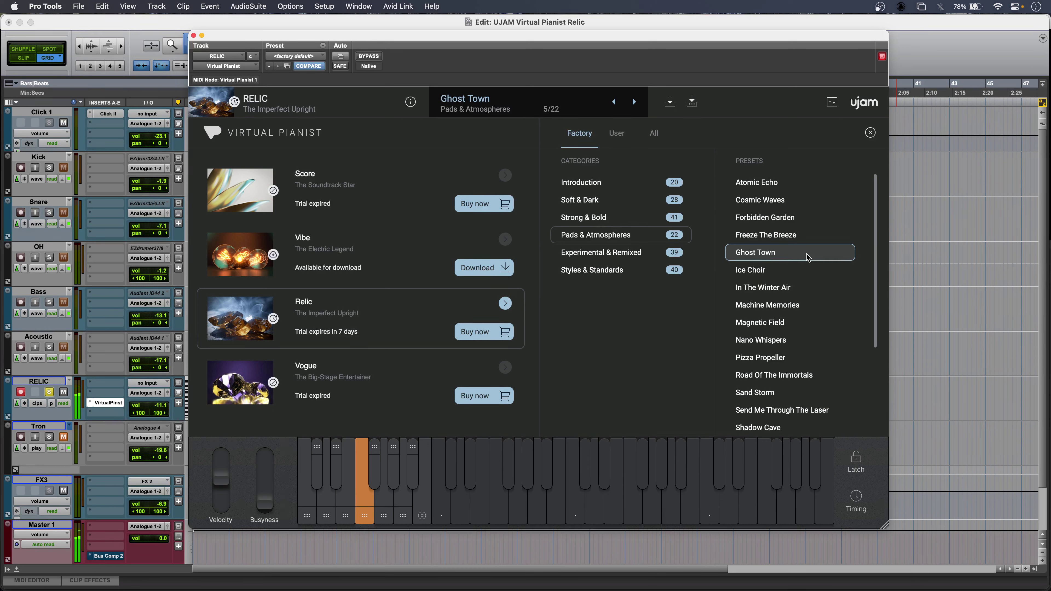
left_click(810, 393)
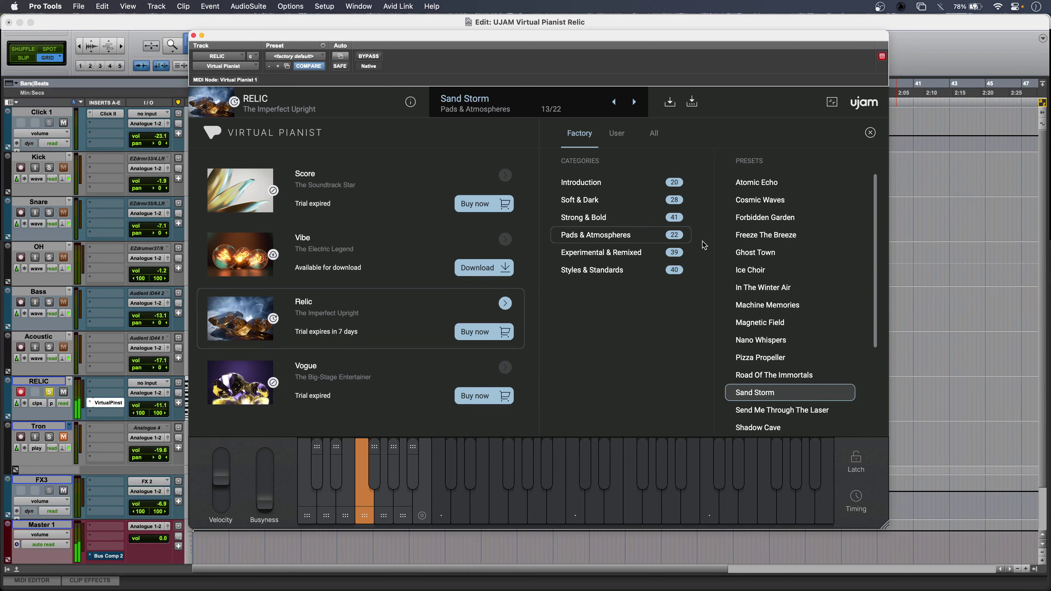
left_click(634, 221)
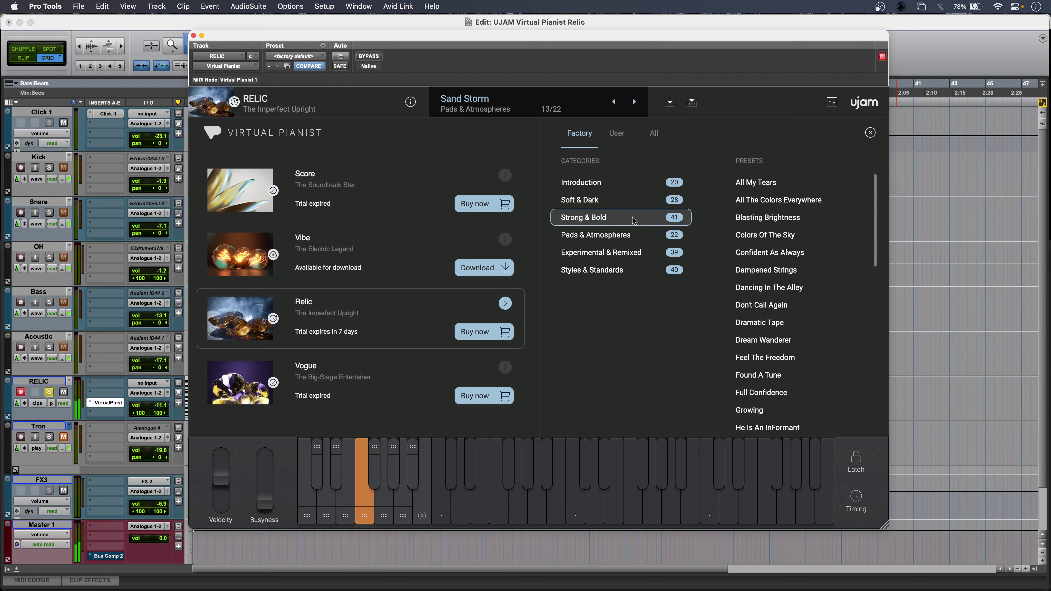
left_click(780, 292)
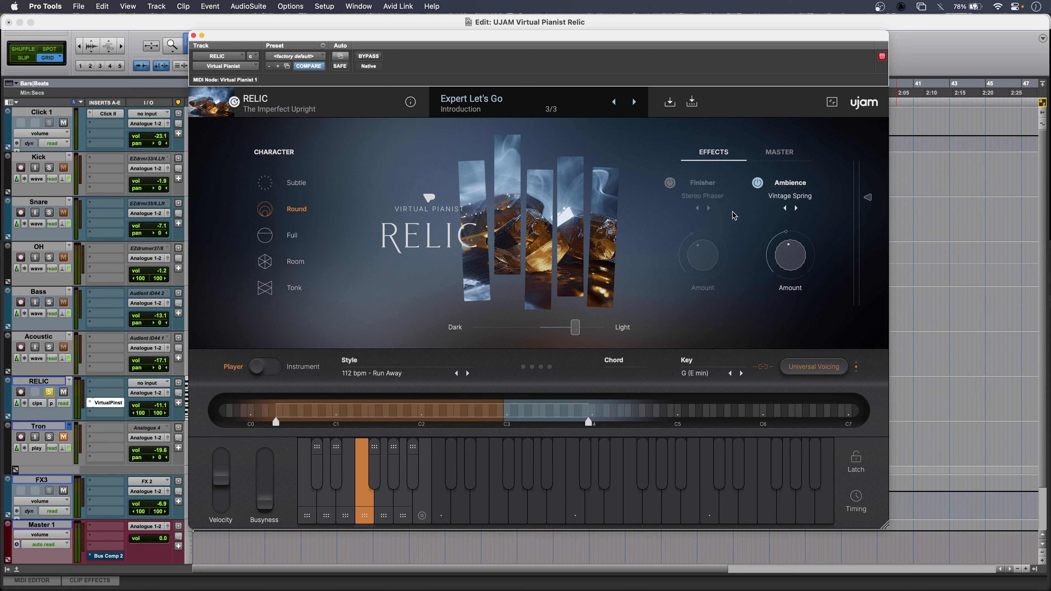
- Start song playback and take the RELIC track out of solo to hear Relic in the full mix
left_click(51, 415)
key("space")
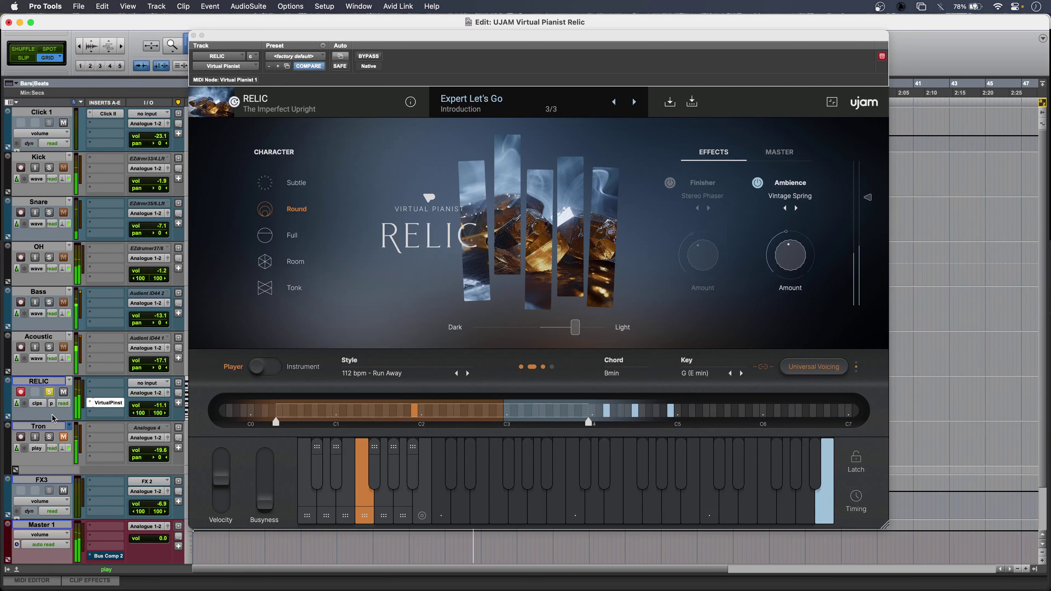
key("shift+s")
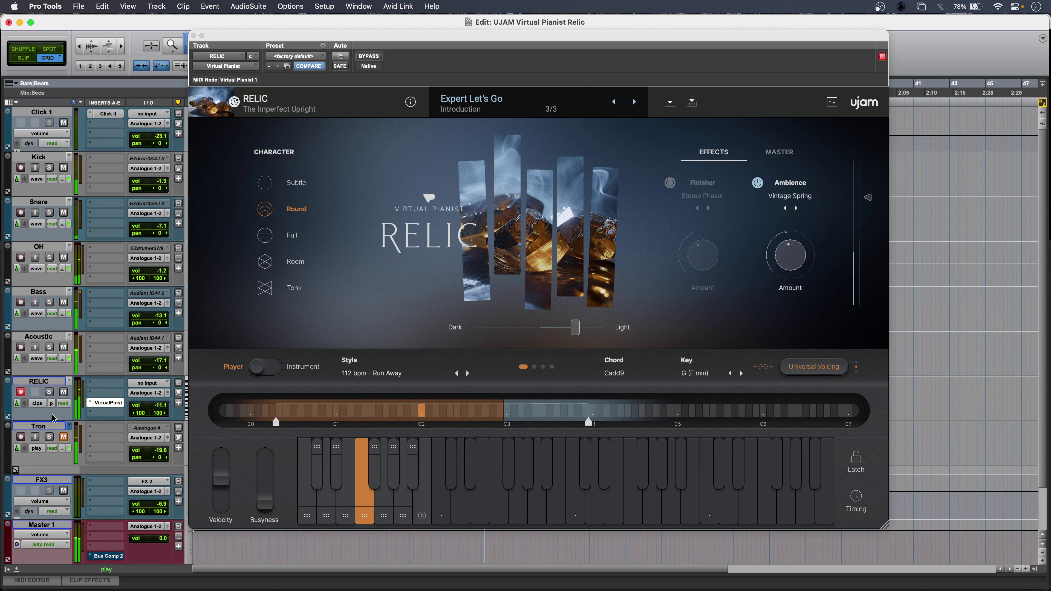